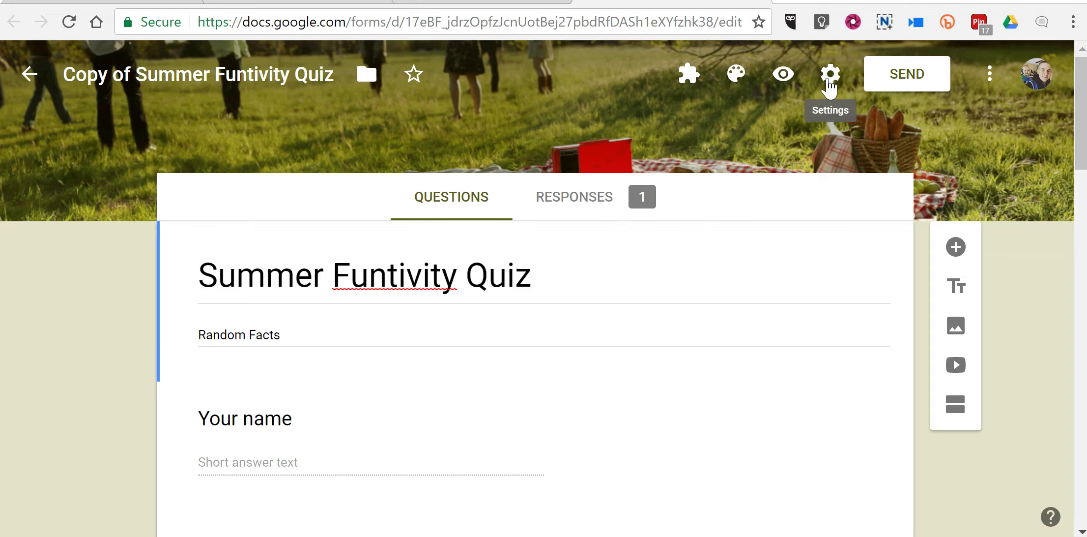
Confirm 'Make this a quiz' is on with grades released immediately, and save the quiz settings.
left_click(830, 77)
left_click(540, 174)
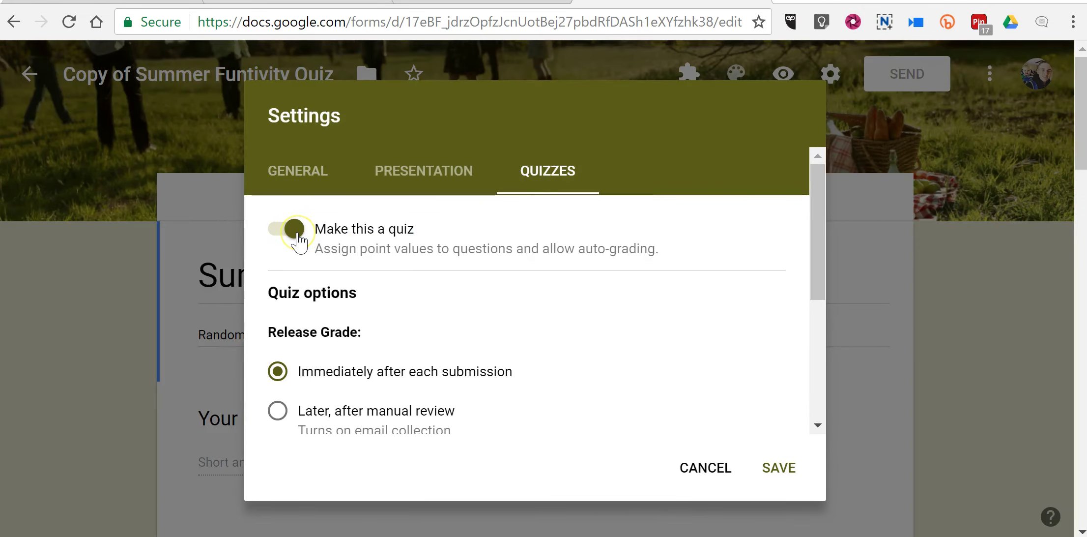
scroll(575, 325, "down", 1)
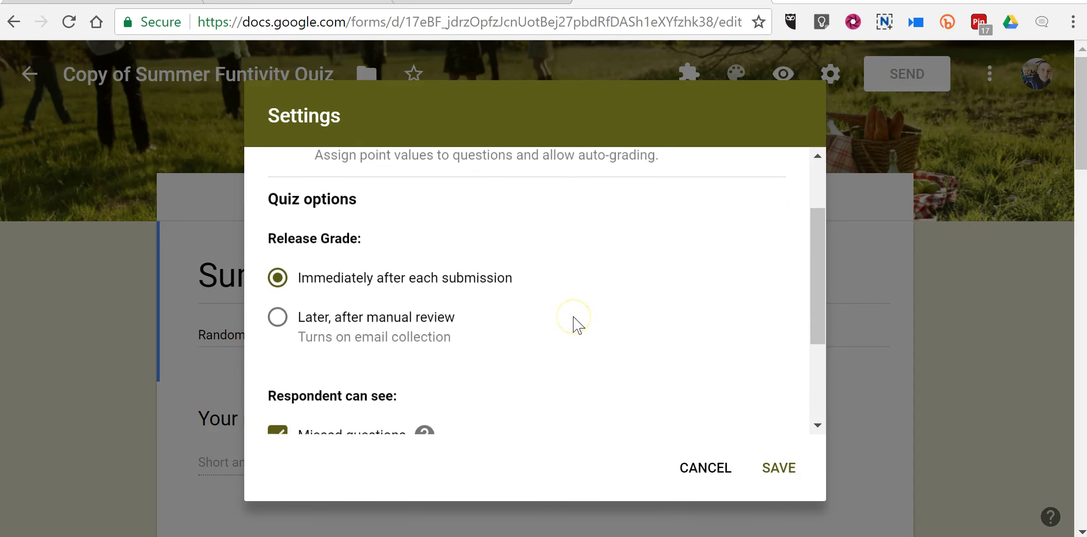
left_click(788, 476)
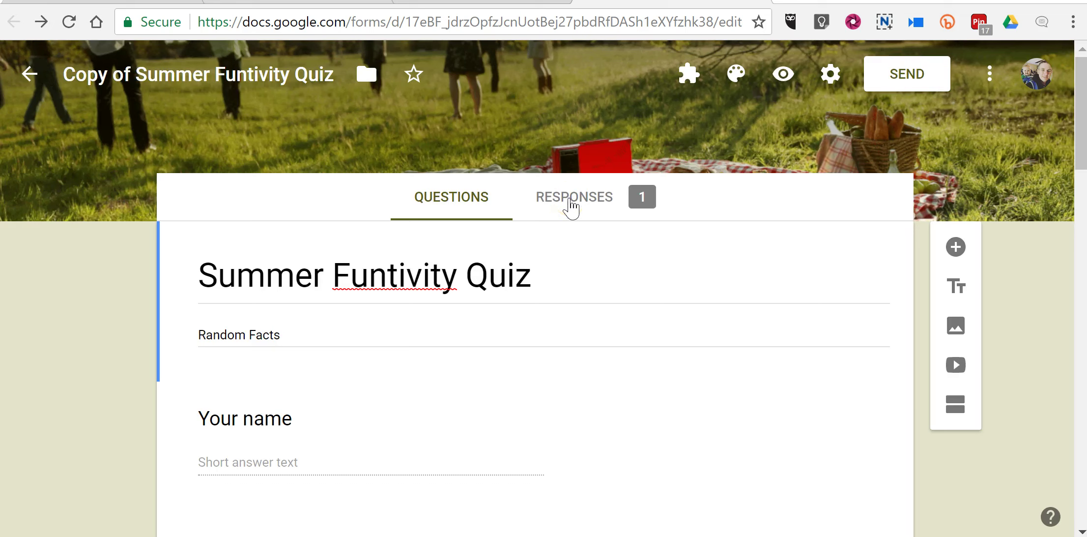
Check the response summary, then view the single 5/10 response individually.
left_click(572, 207)
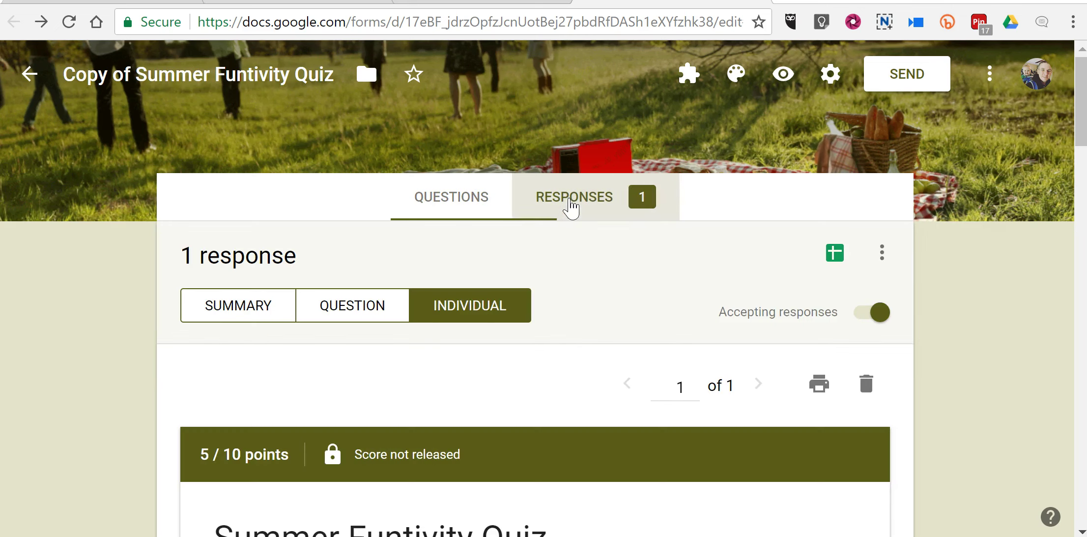
left_click(482, 313)
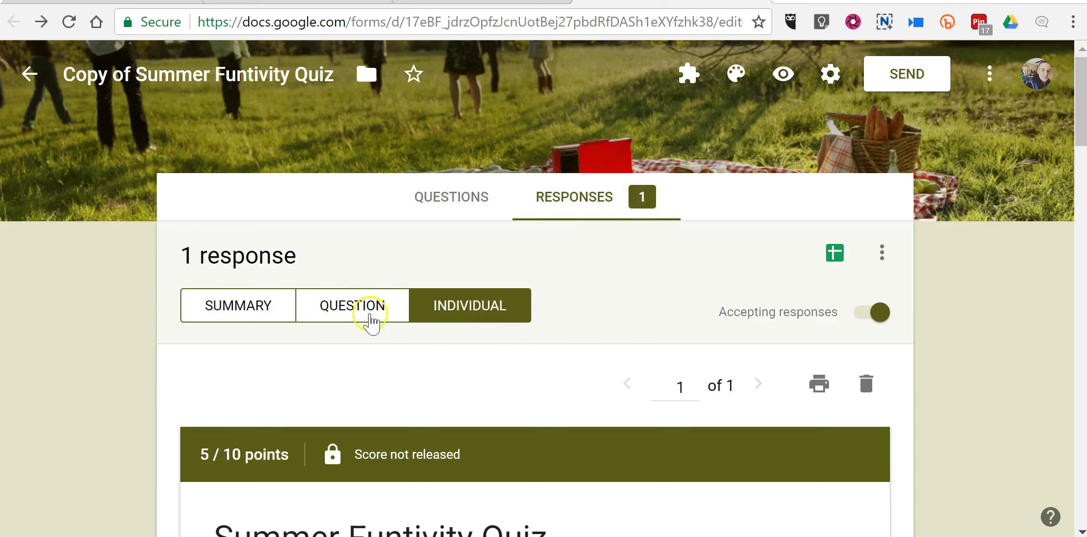
left_click(244, 311)
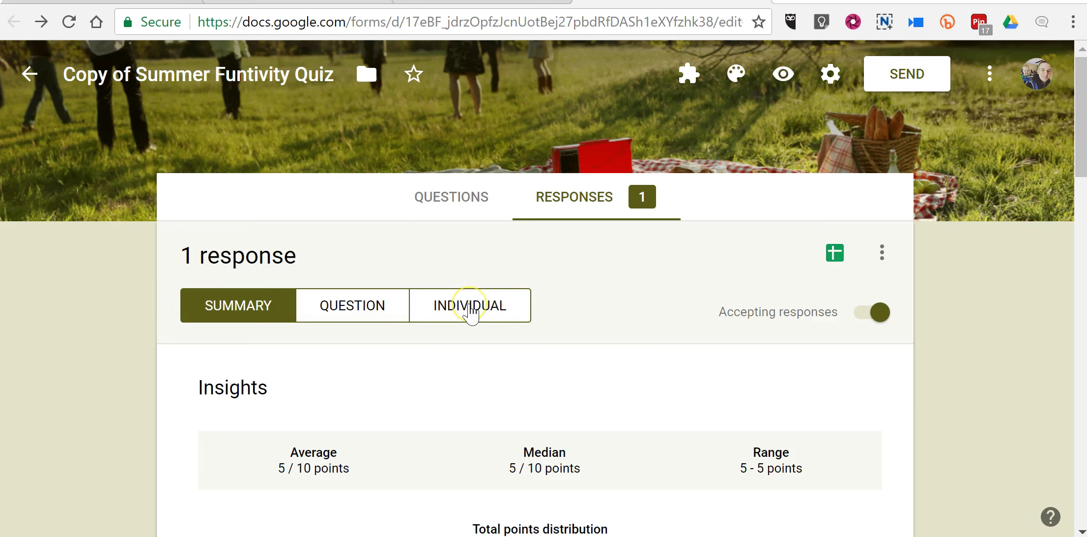
left_click(470, 310)
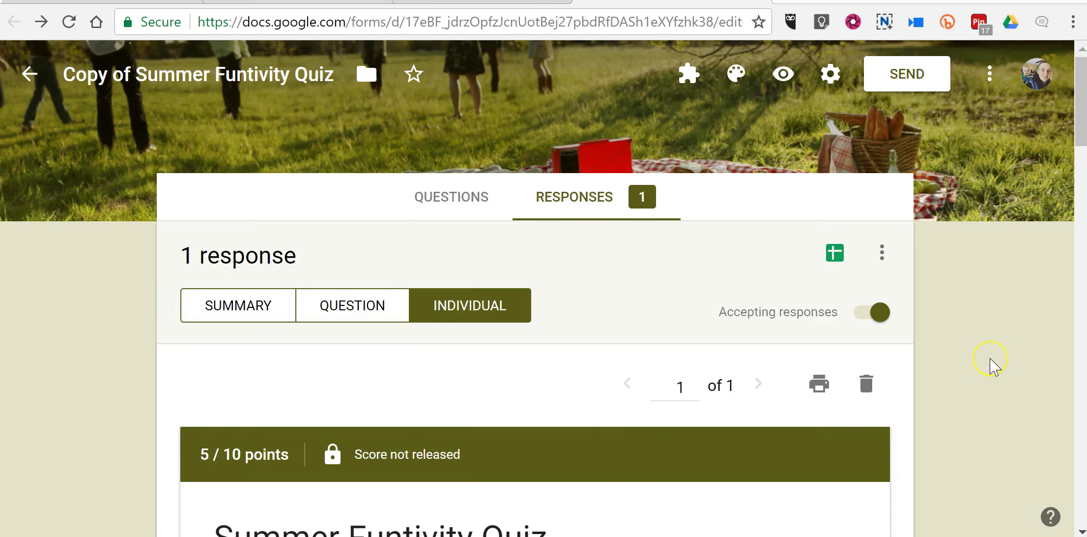
scroll(994, 365, "down", 1)
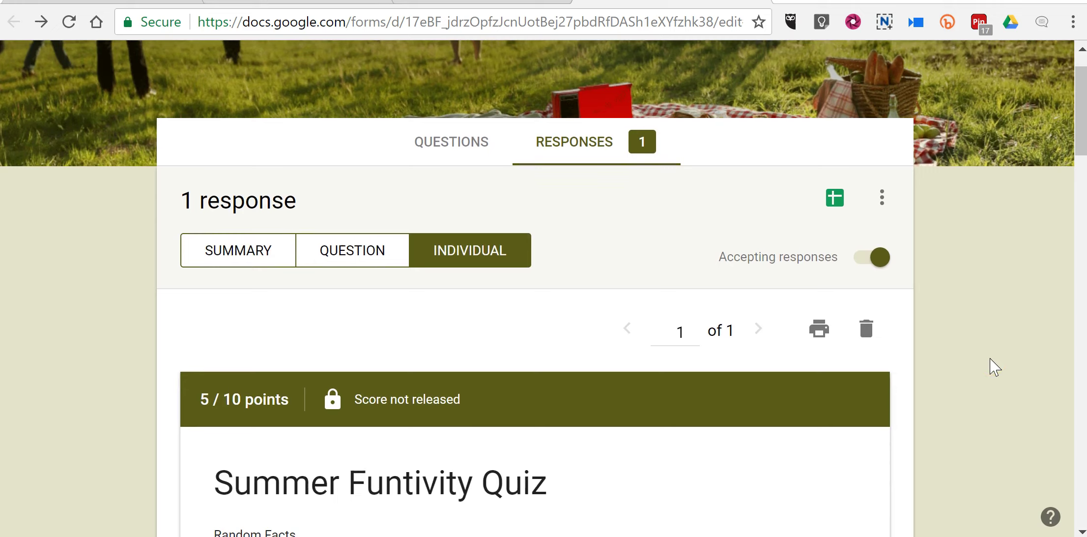
scroll(994, 366, "down", 2)
scroll(995, 366, "down", 1)
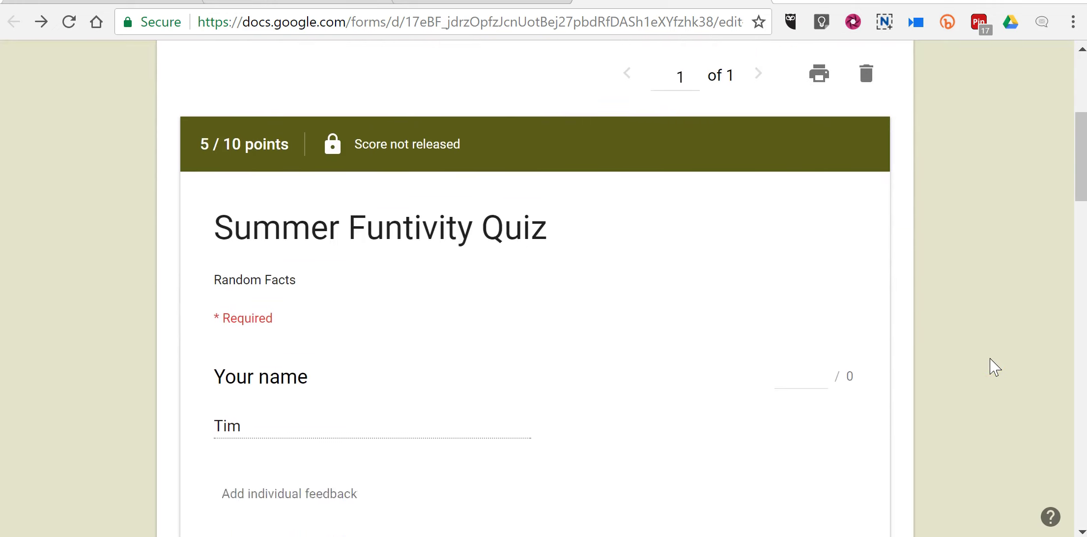
scroll(994, 367, "down", 1)
scroll(991, 364, "down", 1)
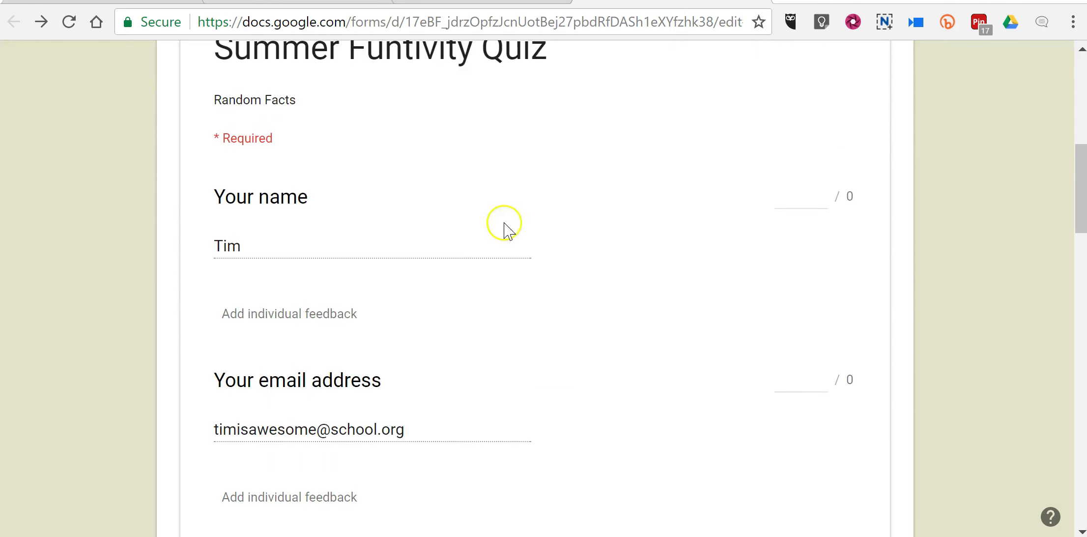
scroll(447, 319, "down", 2)
scroll(447, 320, "down", 2)
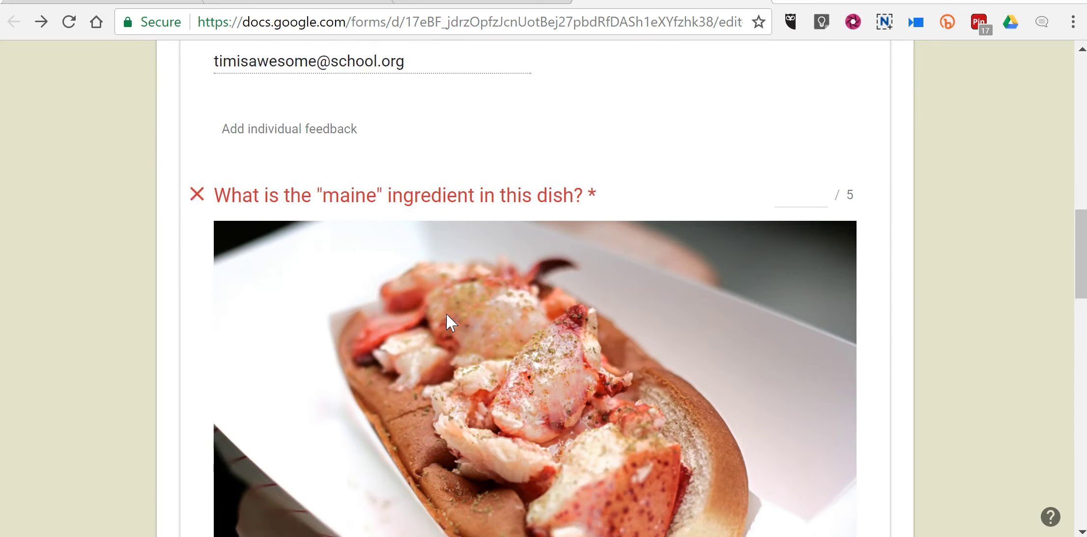
scroll(448, 322, "down", 1)
scroll(447, 320, "down", 1)
Scroll to the 'maine ingredient' question showing the student's incorrect Bread answer.
left_click(447, 211)
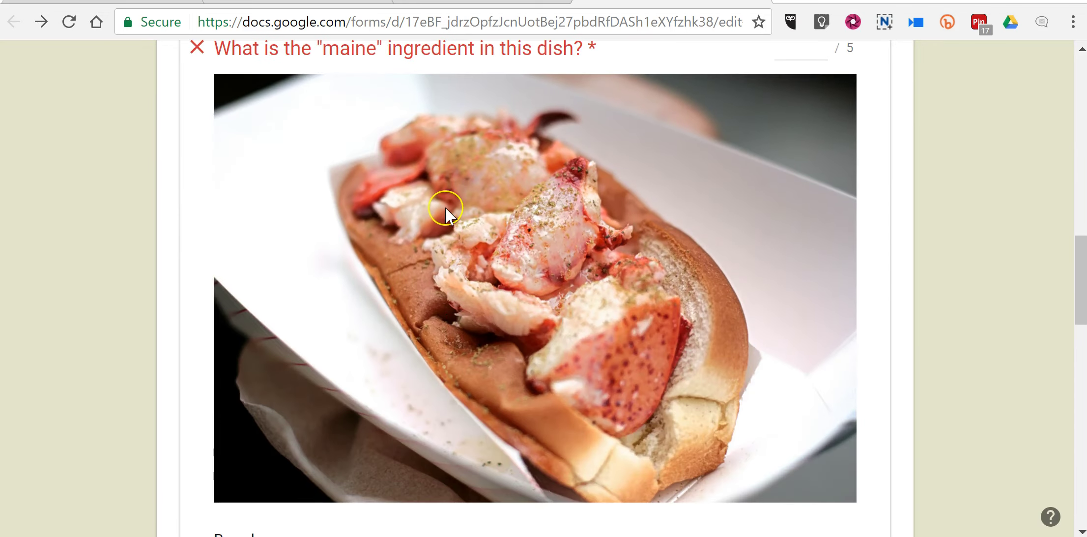
scroll(447, 212, "down", 2)
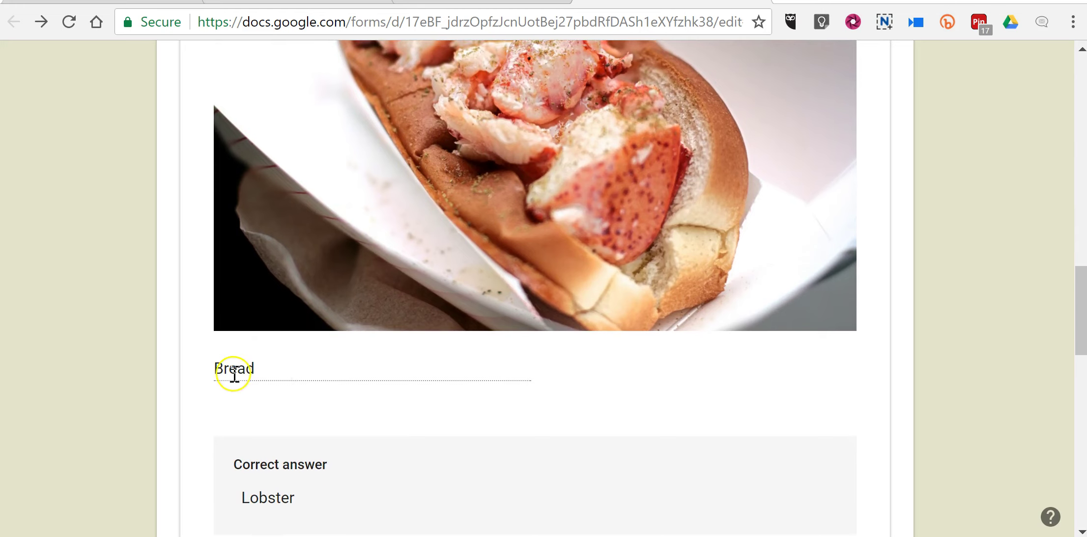
scroll(238, 369, "down", 1)
scroll(345, 477, "down", 1)
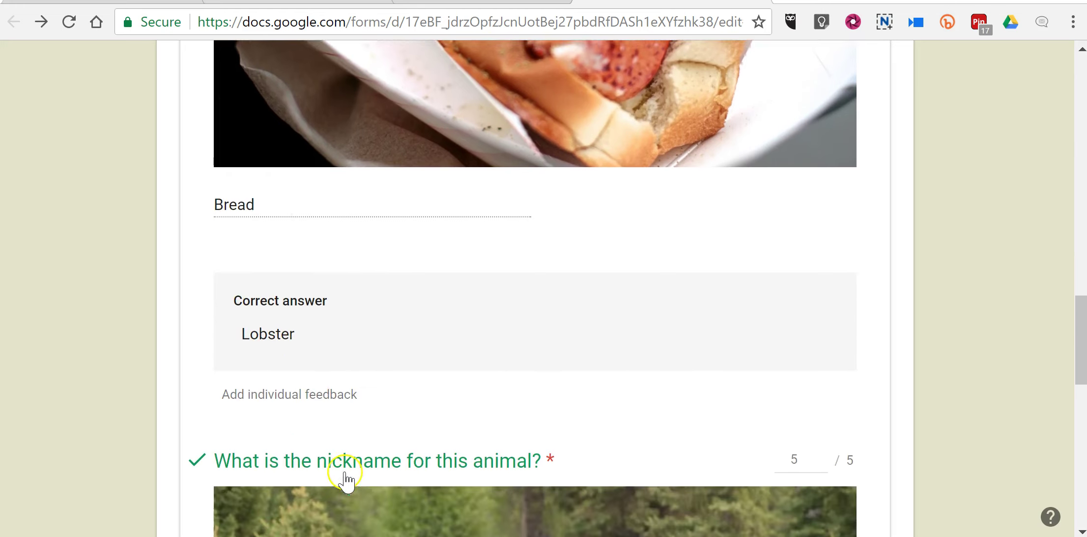
Start individual feedback on the Bread answer and begin typing the lobster explanation.
left_click(307, 397)
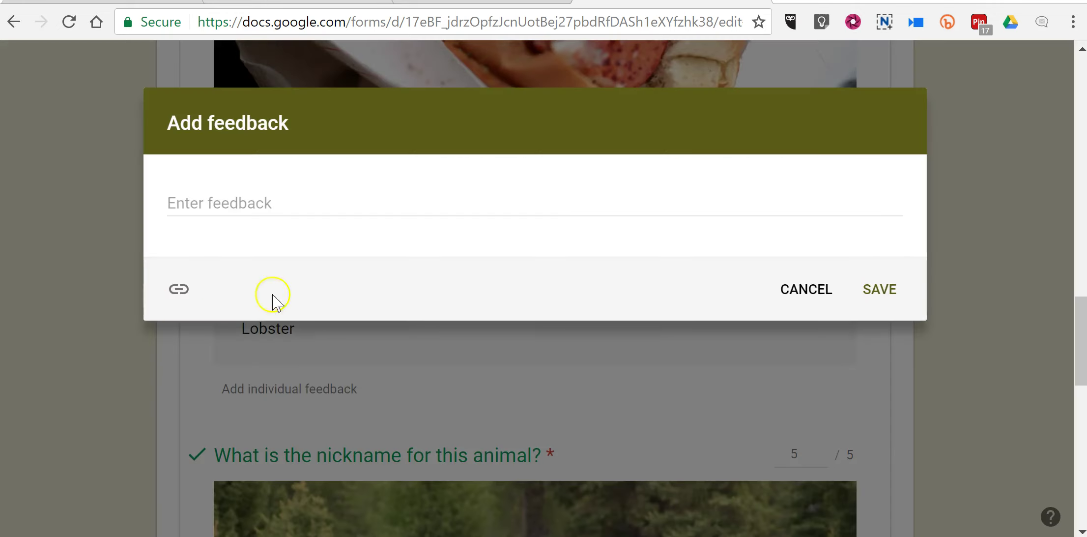
left_click(259, 195)
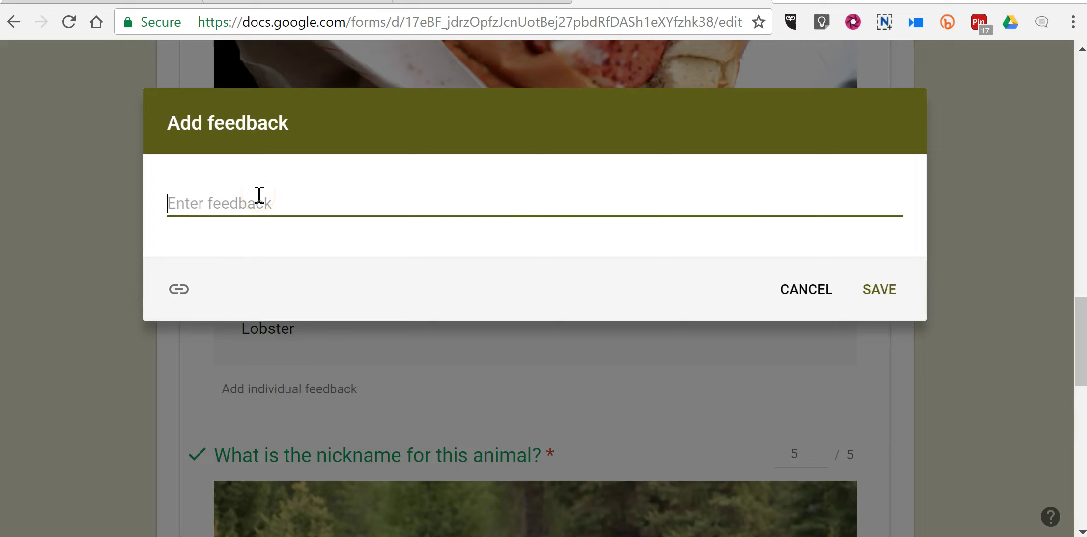
type("I can see w")
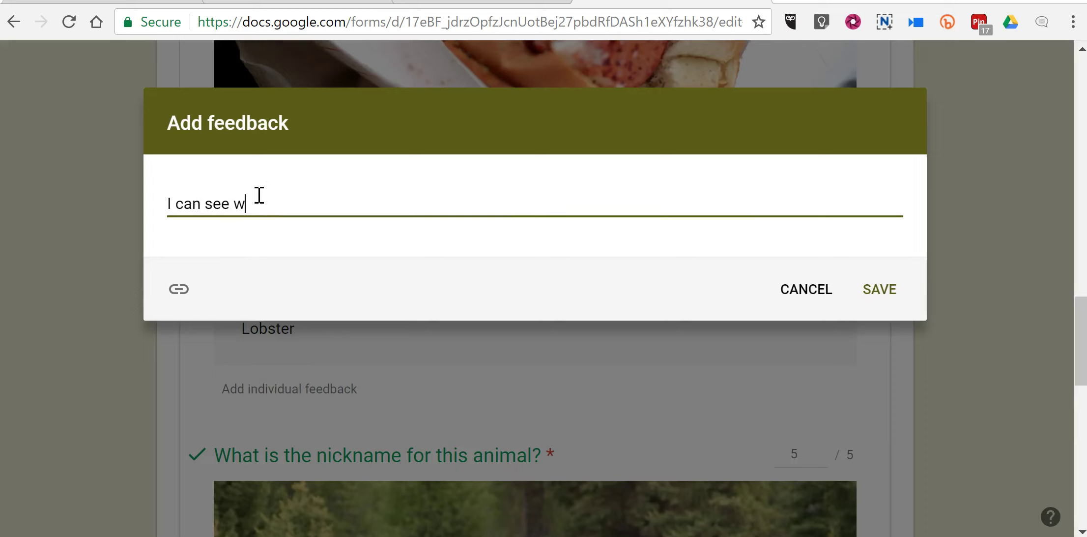
type("hy you mig")
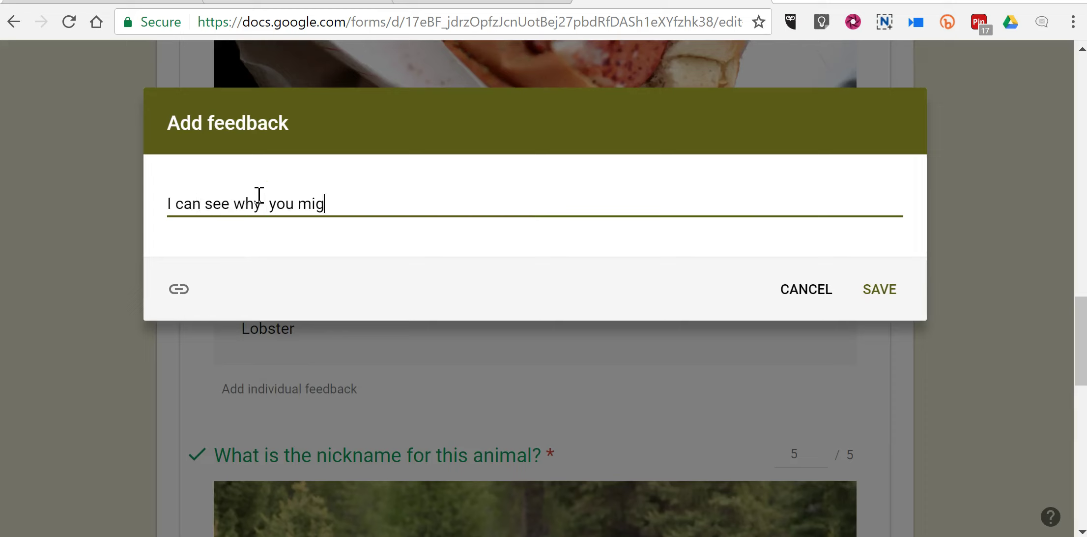
type("ht think that ")
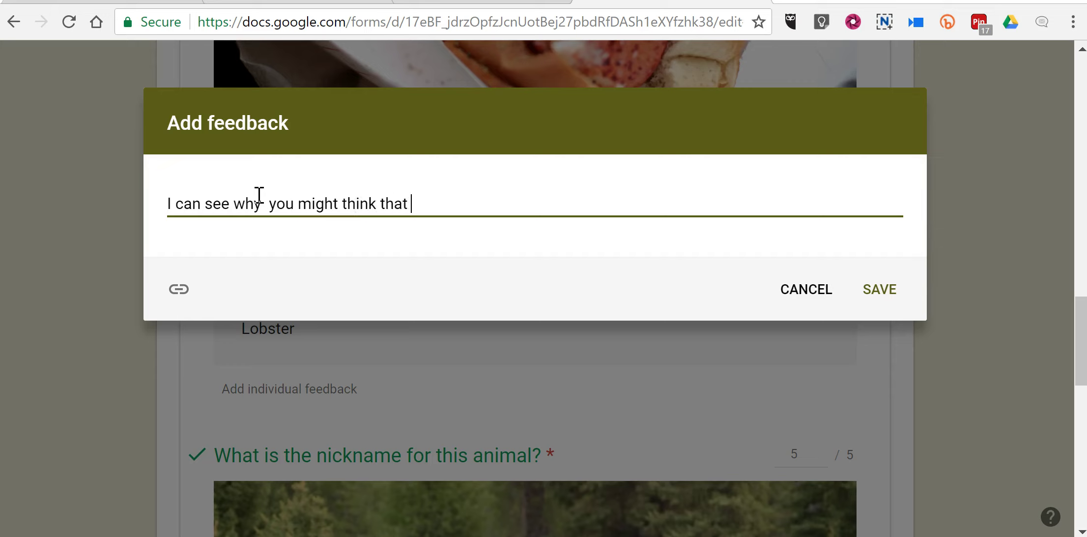
type("bread is the ma")
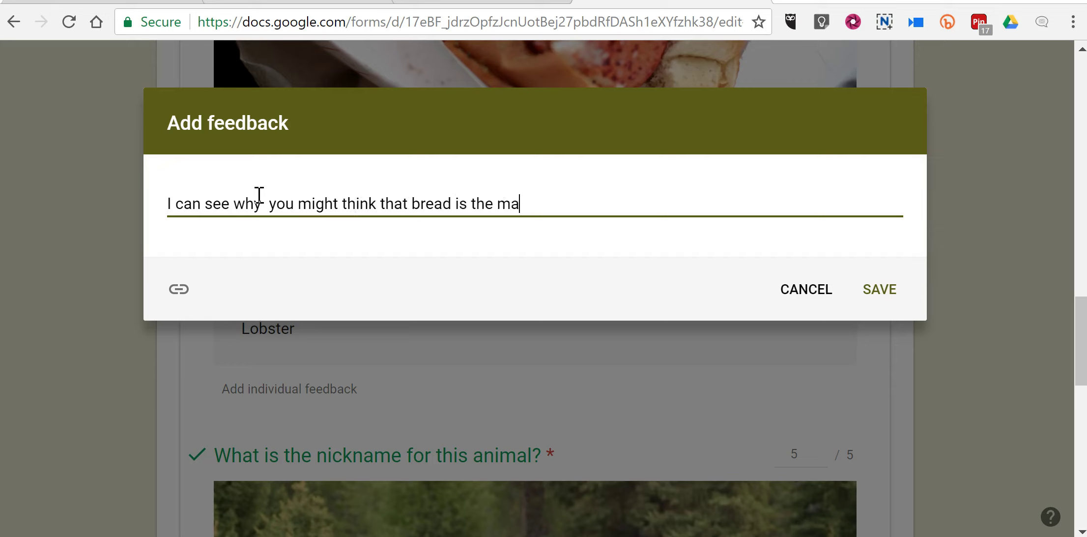
type("in in")
type("gred")
type("ient.")
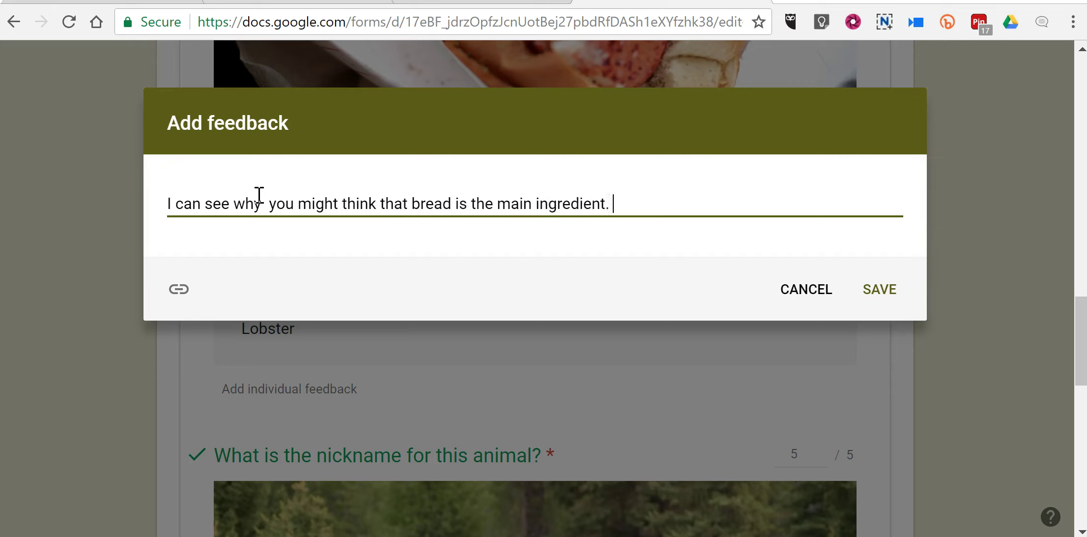
type(" However")
type(", lobster ")
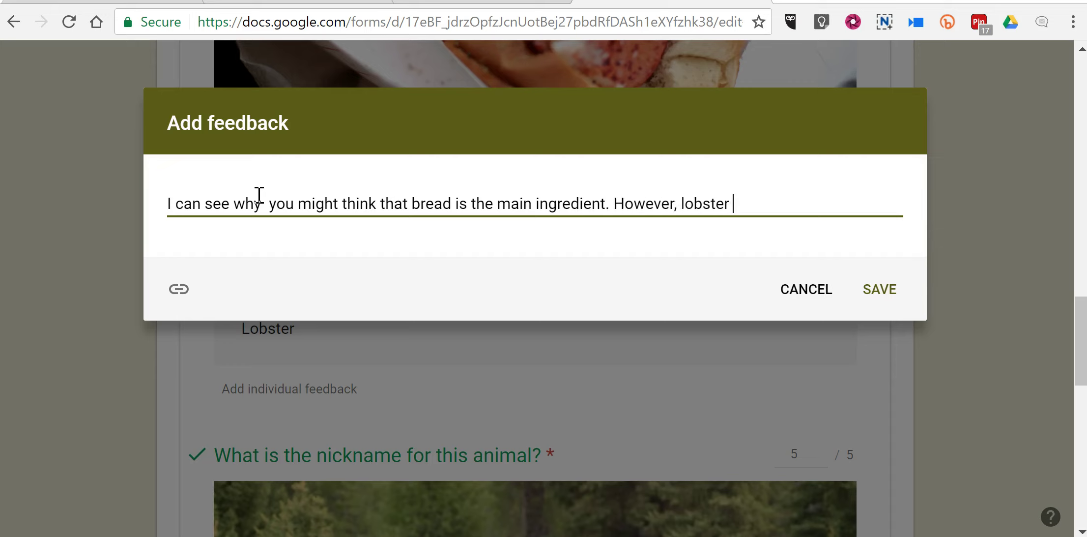
type("is the main ")
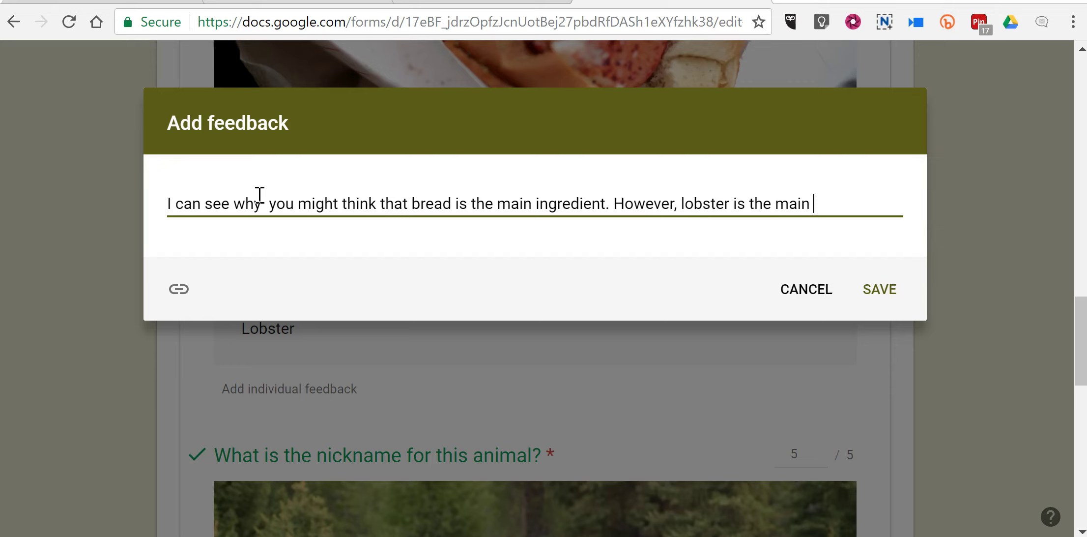
type("ingredie")
type("nt.")
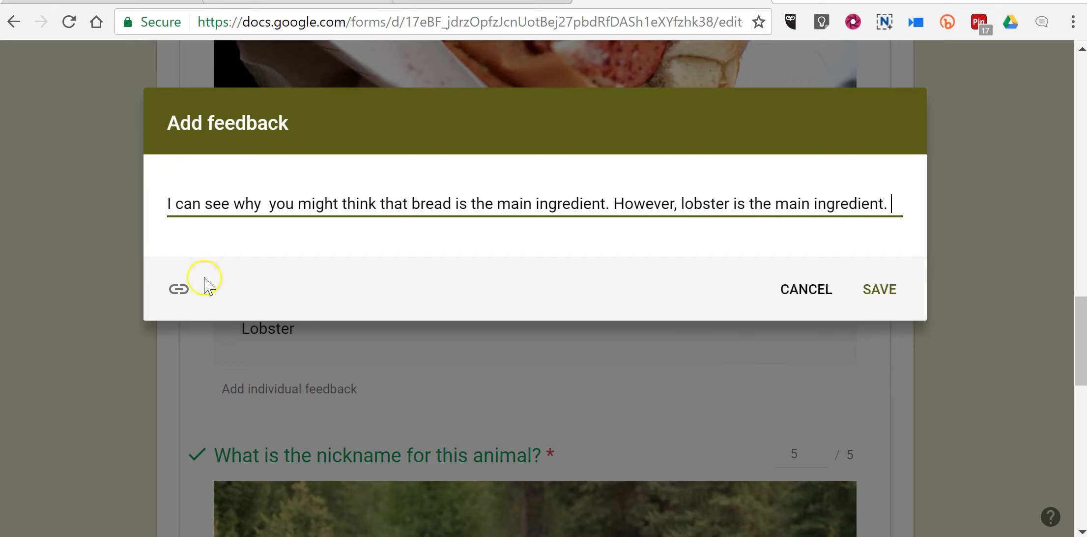
Save the lobster-not-bread feedback on the Bread answer from the Add feedback dialog.
left_click(178, 290)
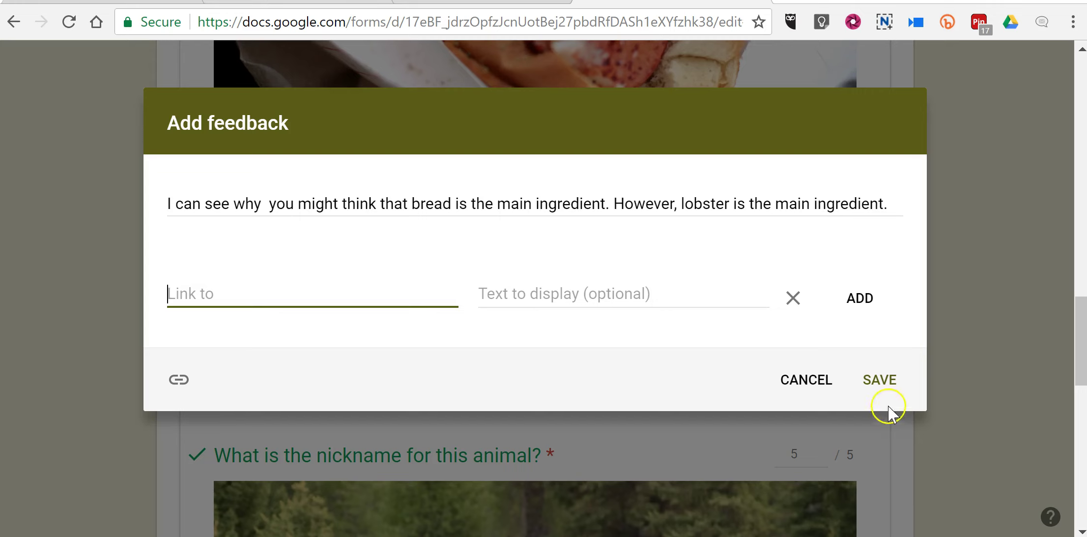
left_click(882, 383)
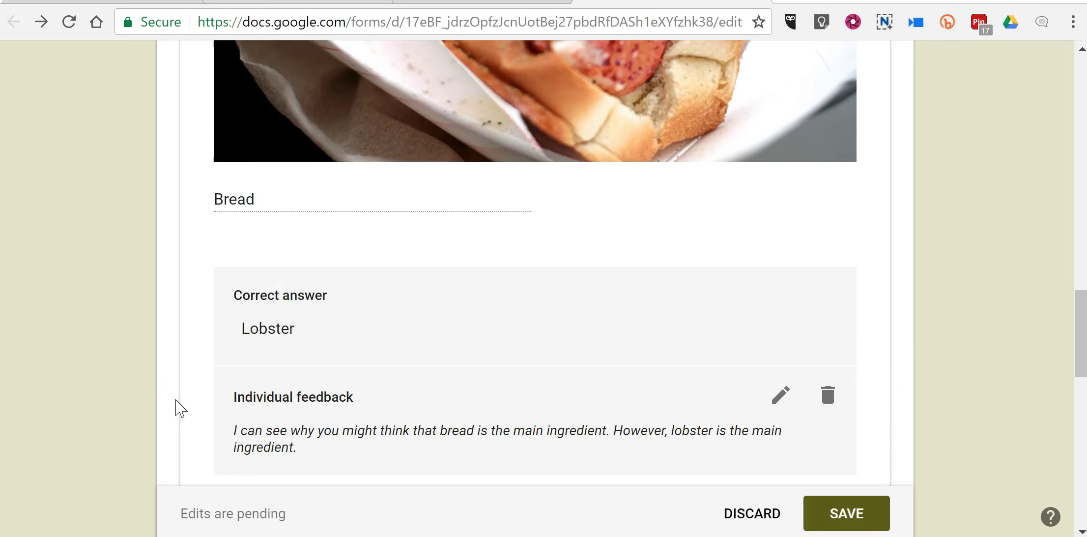
Save the pending response edit that keeps the lobster feedback on the Bread answer.
left_click(848, 515)
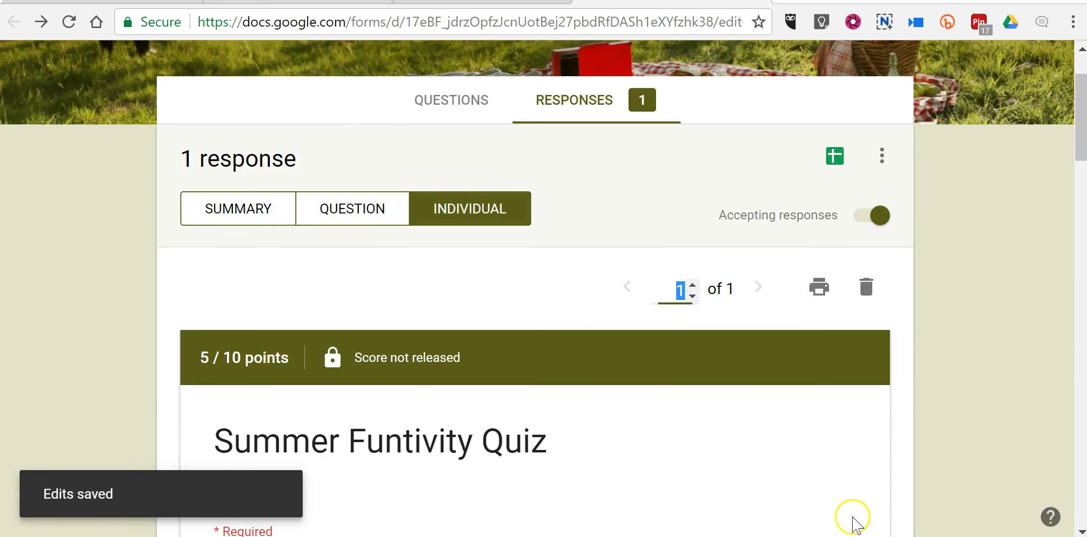